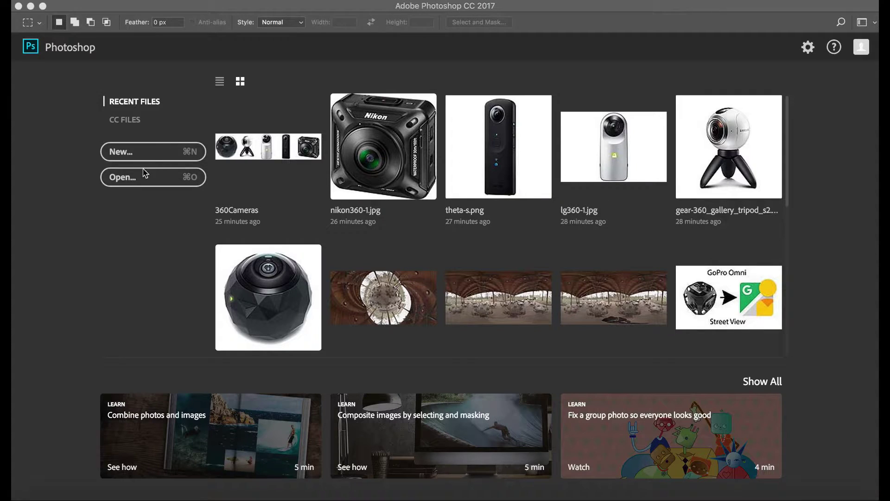
# Open 4.JPG from Documents > Hands on 360 Cameras > Ricoh Theta S > images > hands on
pyautogui.click(134, 182)
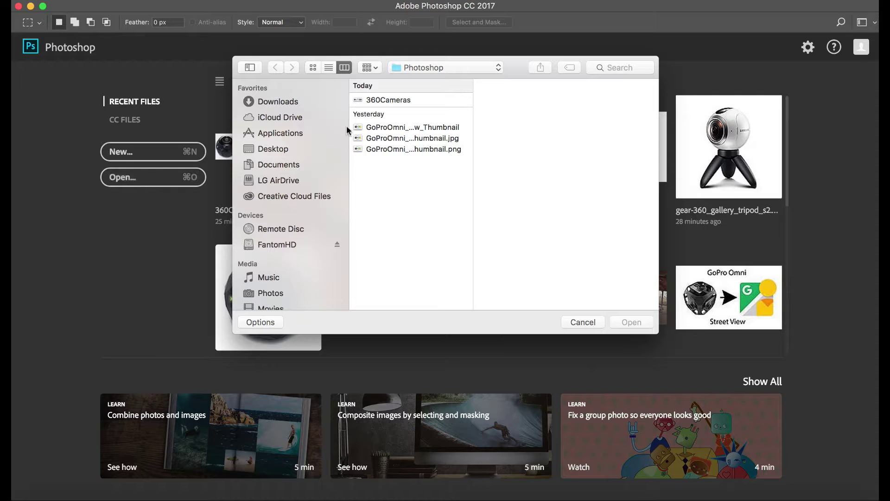
pyautogui.click(292, 166)
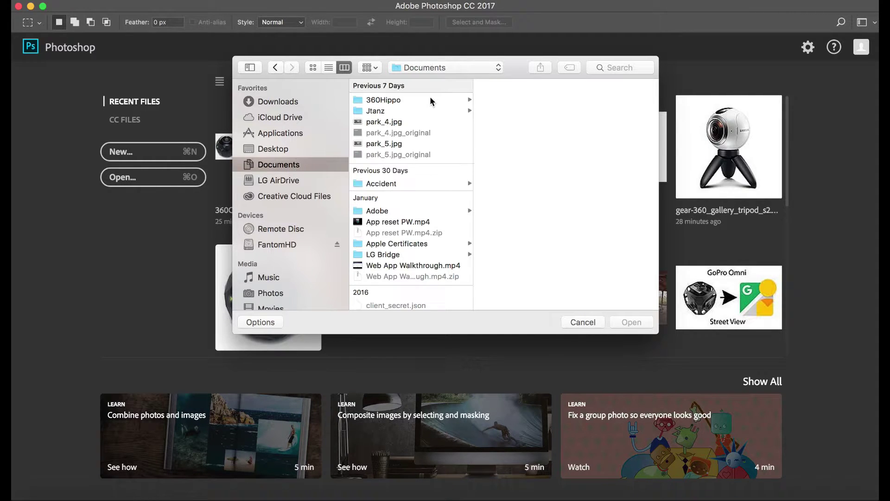
pyautogui.click(431, 98)
pyautogui.click(536, 99)
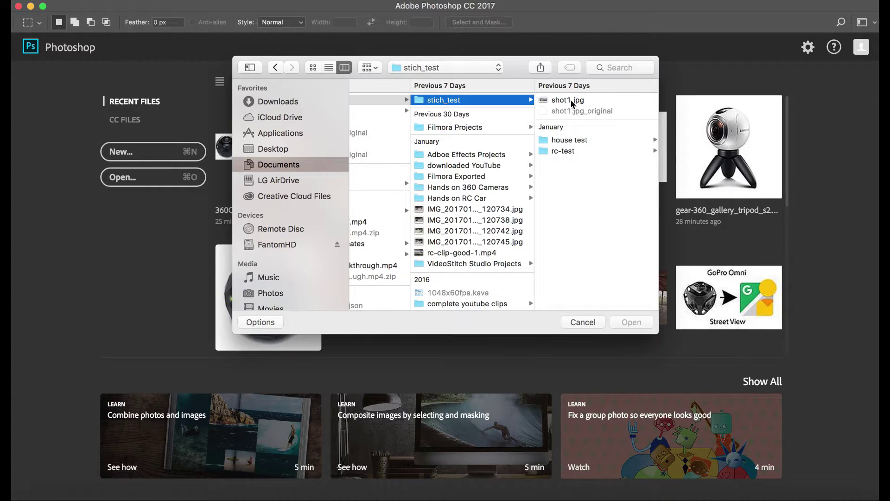
pyautogui.click(489, 187)
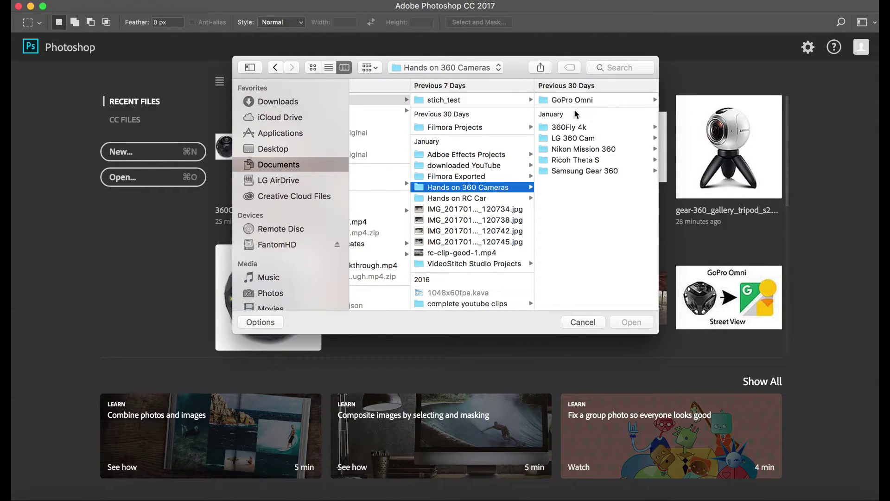
pyautogui.click(579, 135)
pyautogui.click(492, 150)
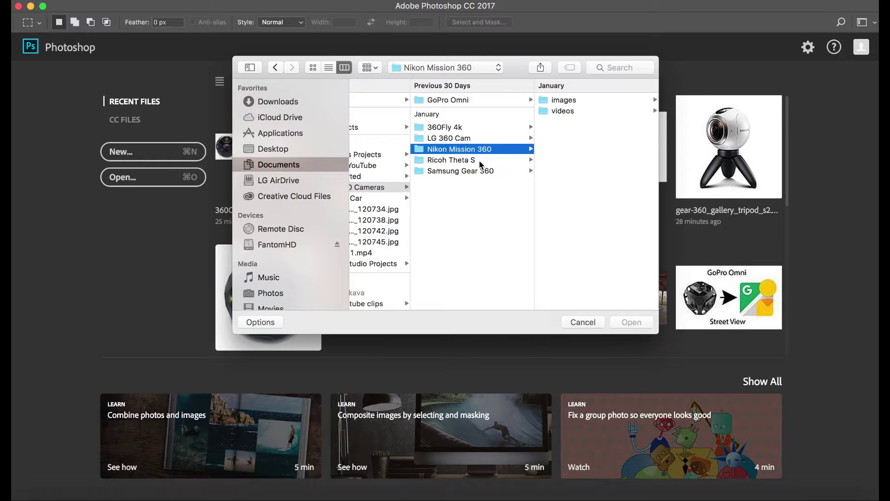
pyautogui.click(480, 161)
pyautogui.click(580, 99)
pyautogui.click(578, 102)
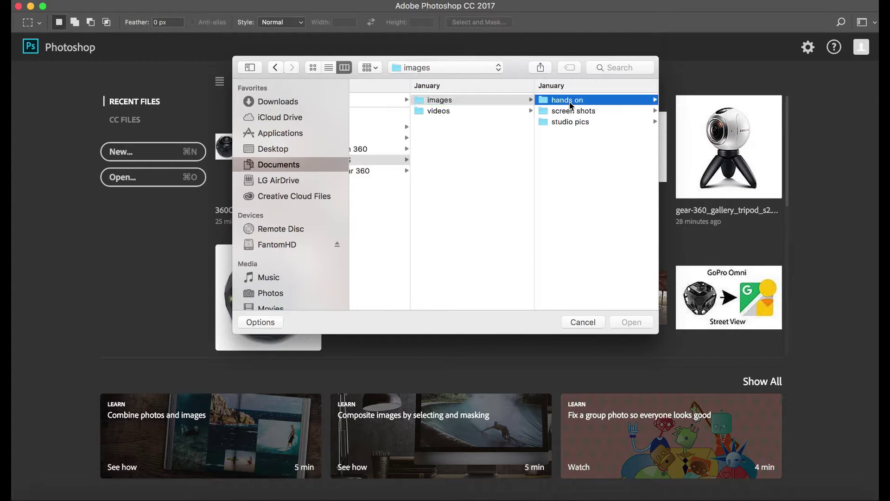
pyautogui.click(569, 133)
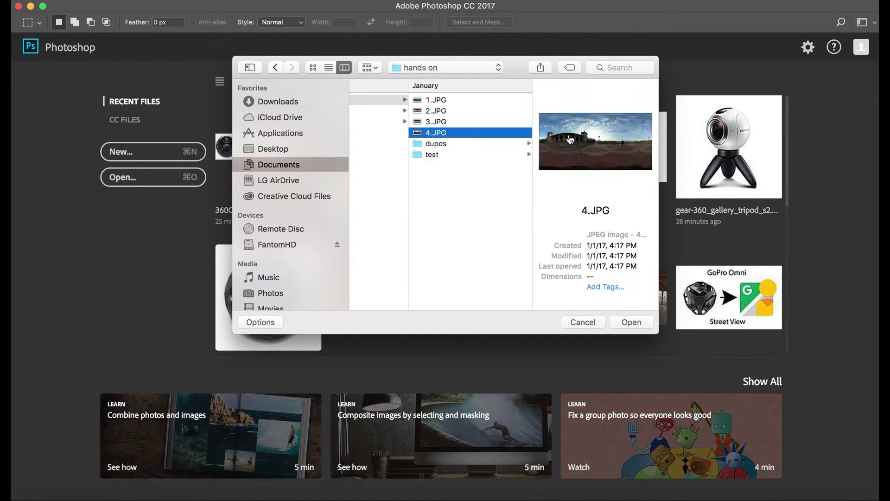
pyautogui.press('Return')
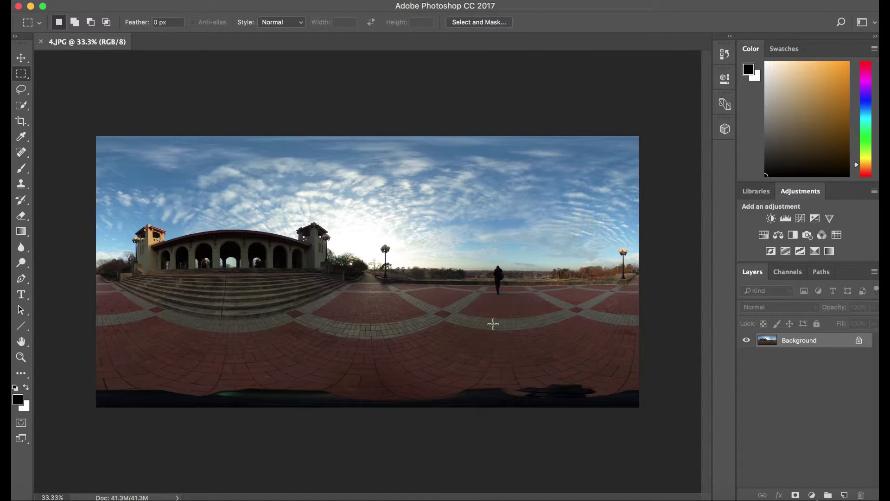
# Duplicate the Background layer into a Background copy and launch Flexify 2 on it
pyautogui.rightClick(807, 341)
pyautogui.click(787, 366)
pyautogui.press('Return')
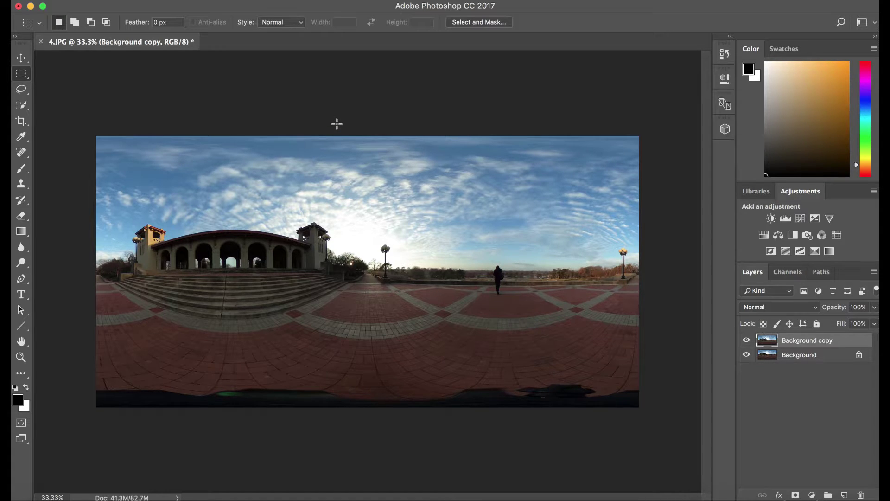
pyautogui.click(457, 261)
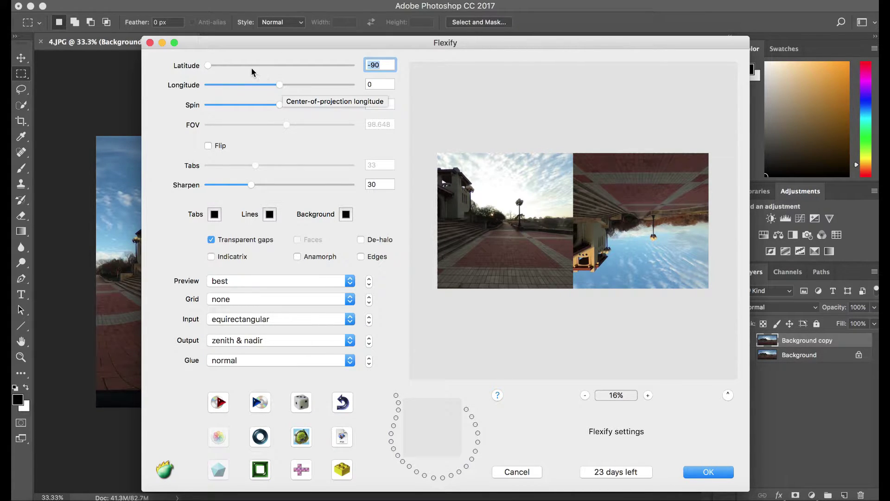
# In Flexify 2 with zenith & nadir output, set Latitude to 0 and apply
pyautogui.write('-90')
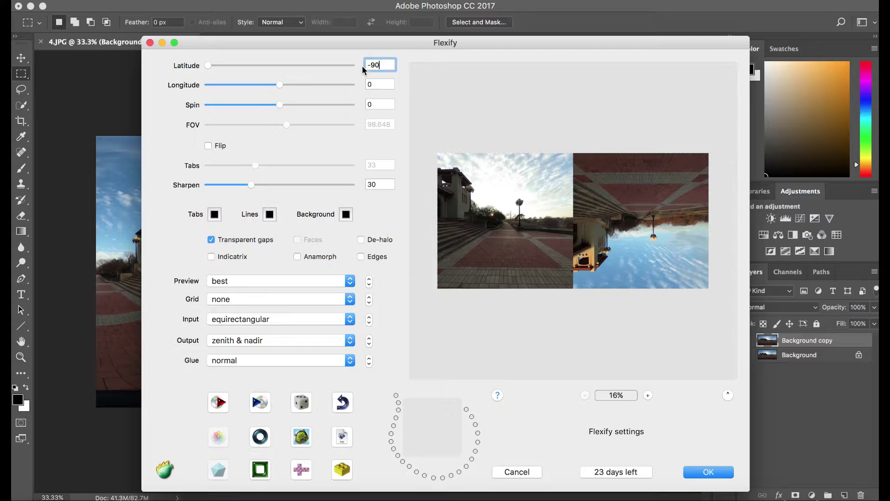
pyautogui.moveTo(206, 65); pyautogui.dragTo(277, 66)
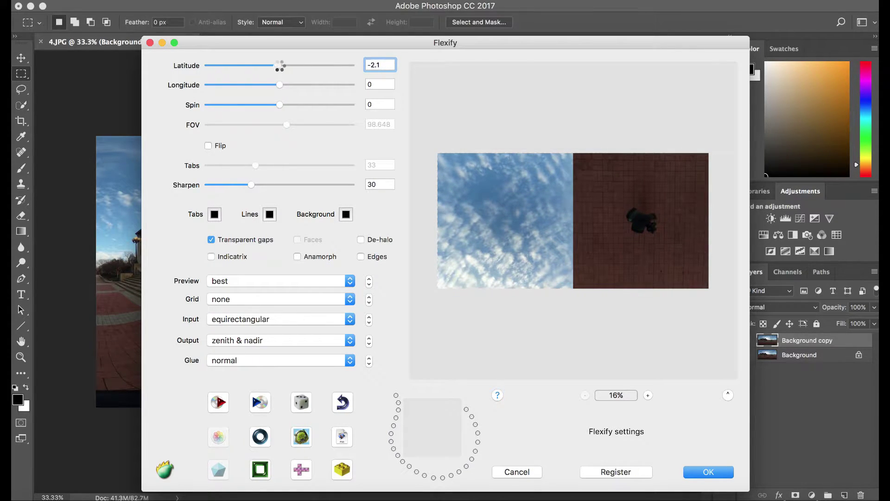
pyautogui.write('0')
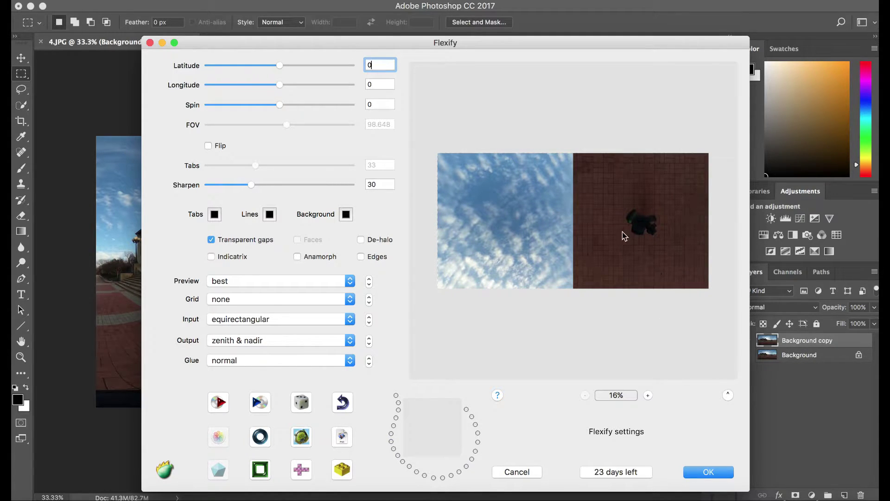
pyautogui.click(711, 473)
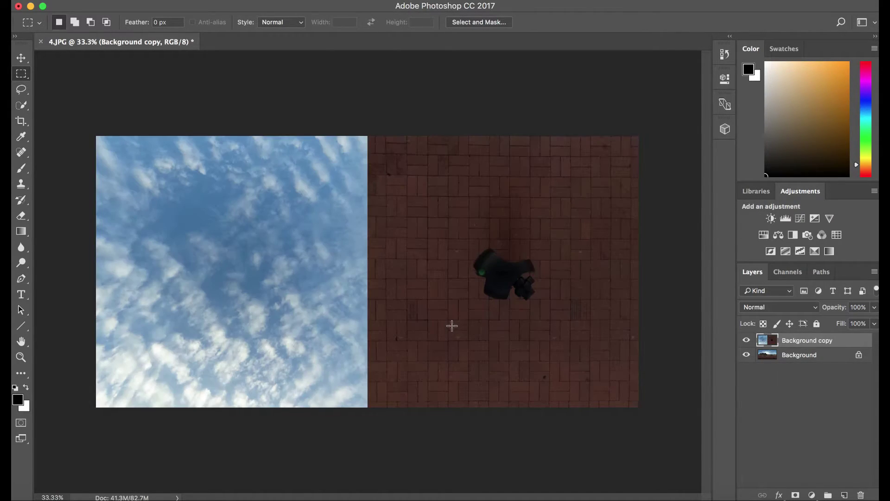
# With the Clone Stamp, cover the tripod shadow's upper and lower dark areas with sampled brick
pyautogui.scroll(5, 524, 277)
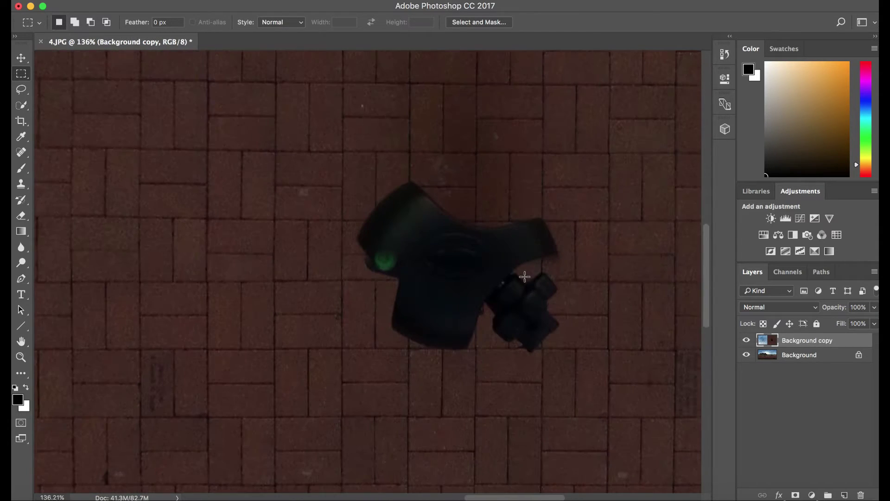
pyautogui.scroll(-2, 524, 276)
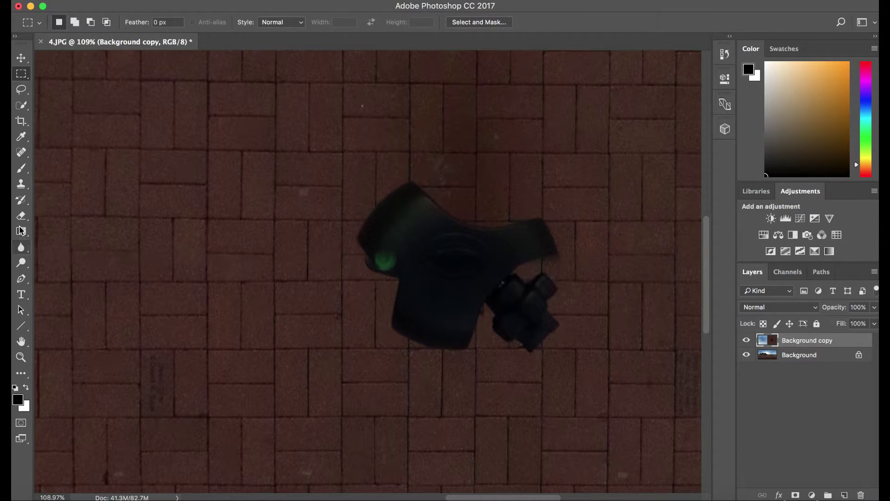
pyautogui.click(21, 183)
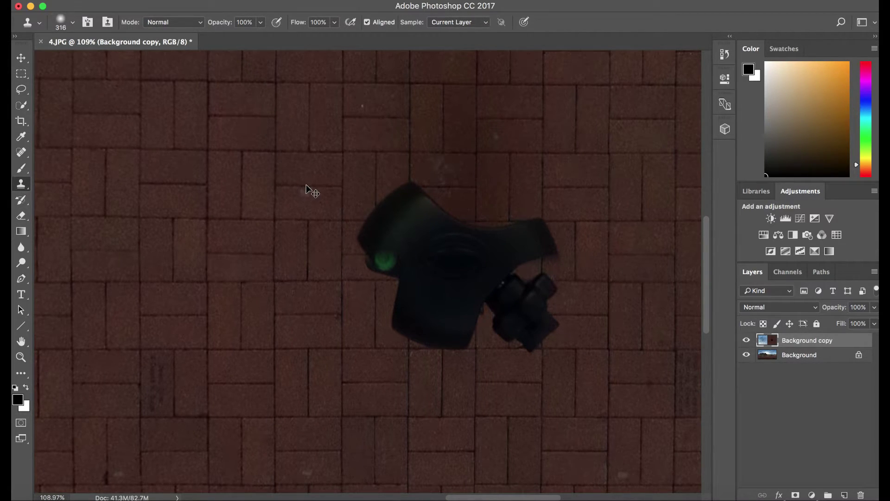
pyautogui.moveTo(388, 179); pyautogui.dragTo(437, 189)
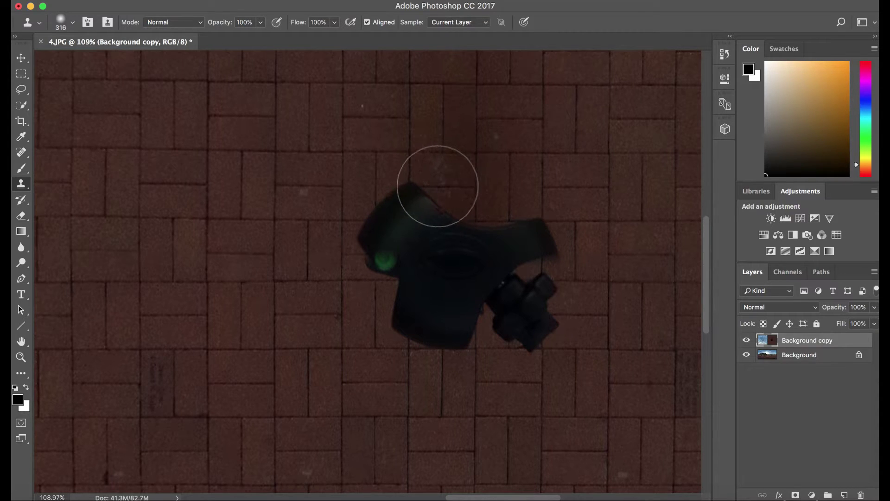
pyautogui.hscroll(3, 437, 189)
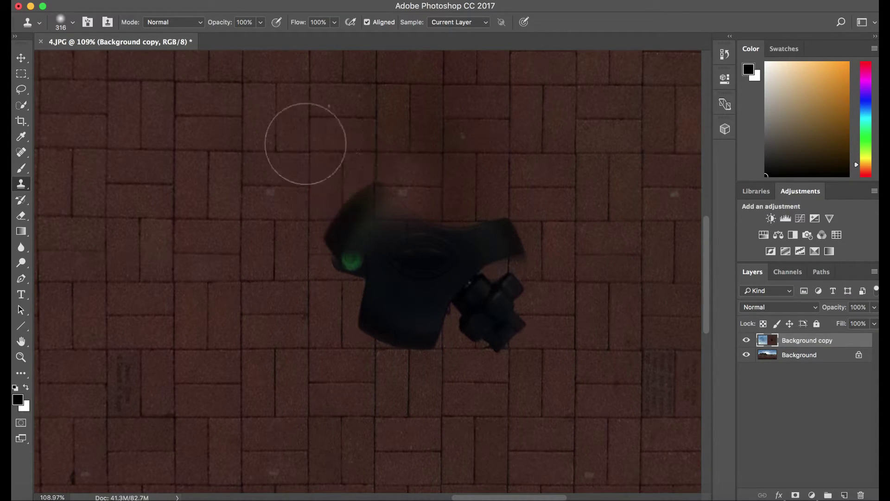
pyautogui.moveTo(305, 139); pyautogui.dragTo(338, 186)
pyautogui.click(338, 187)
pyautogui.keyDown('alt'); pyautogui.click(274, 185); pyautogui.keyUp('alt')
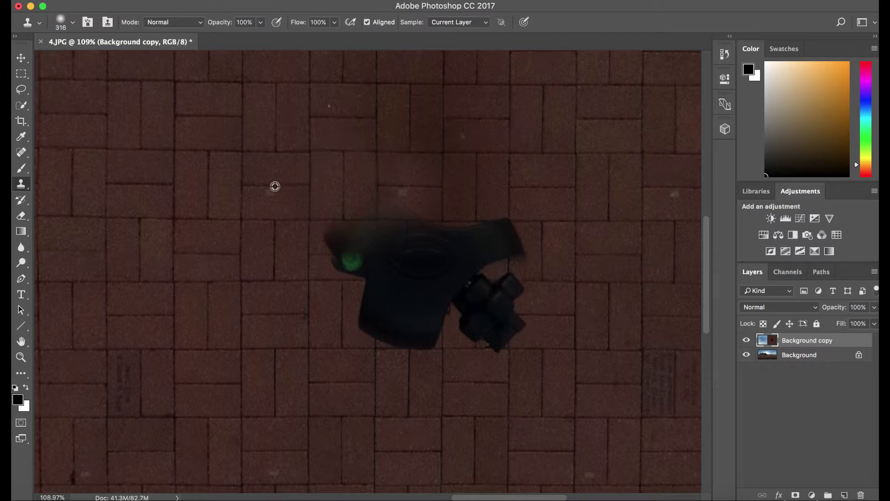
pyautogui.keyDown('alt'); pyautogui.click(274, 249); pyautogui.keyUp('alt')
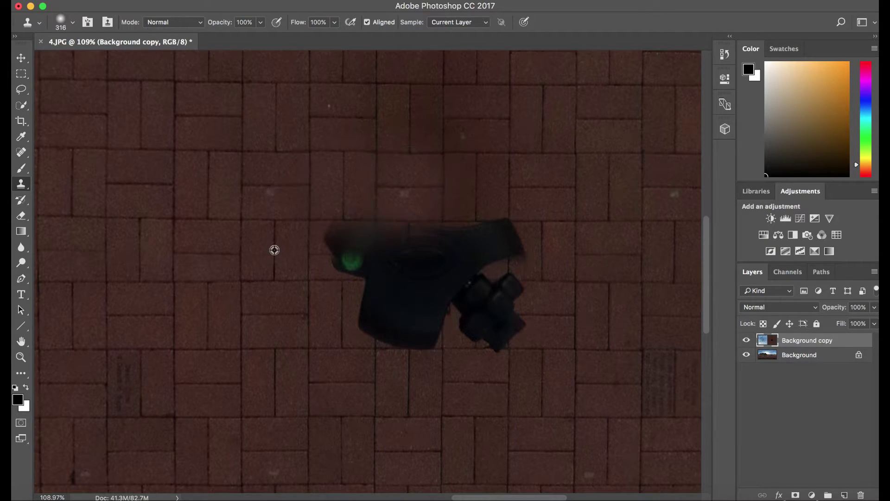
pyautogui.click(398, 258)
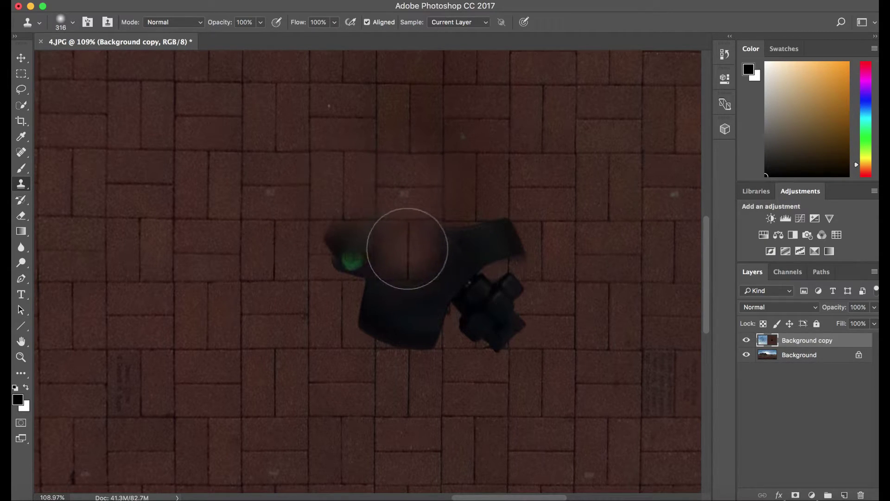
pyautogui.keyDown('alt'); pyautogui.click(274, 313); pyautogui.keyUp('alt')
pyautogui.click(406, 315)
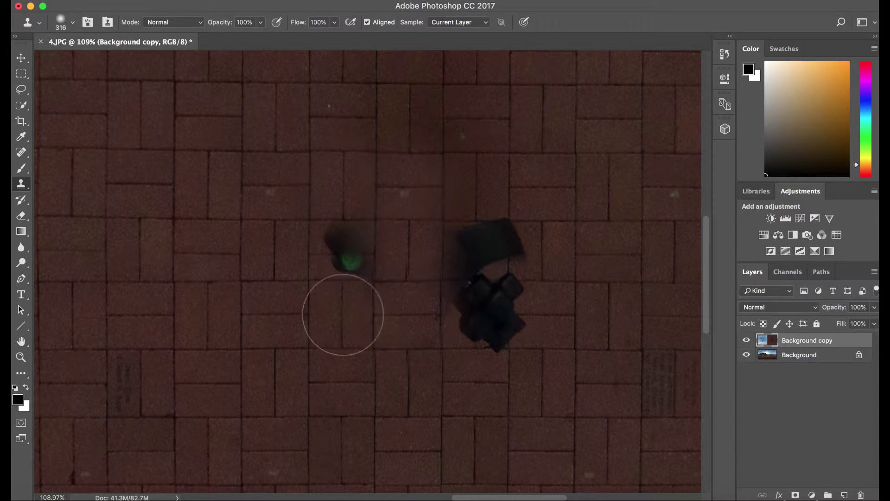
# Clone brick over the remaining green-lit blob, dark streaks and smudges, then zoom to check
pyautogui.click(342, 254)
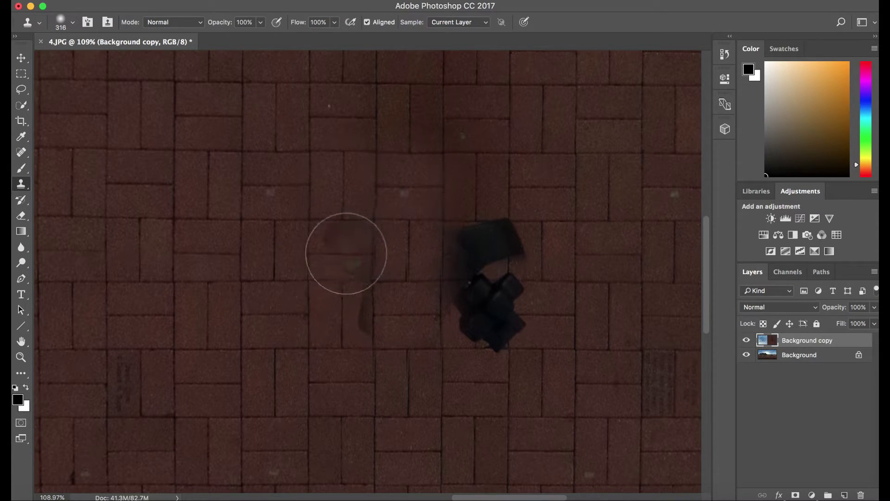
pyautogui.keyDown('alt'); pyautogui.click(207, 315); pyautogui.keyUp('alt')
pyautogui.click(340, 318)
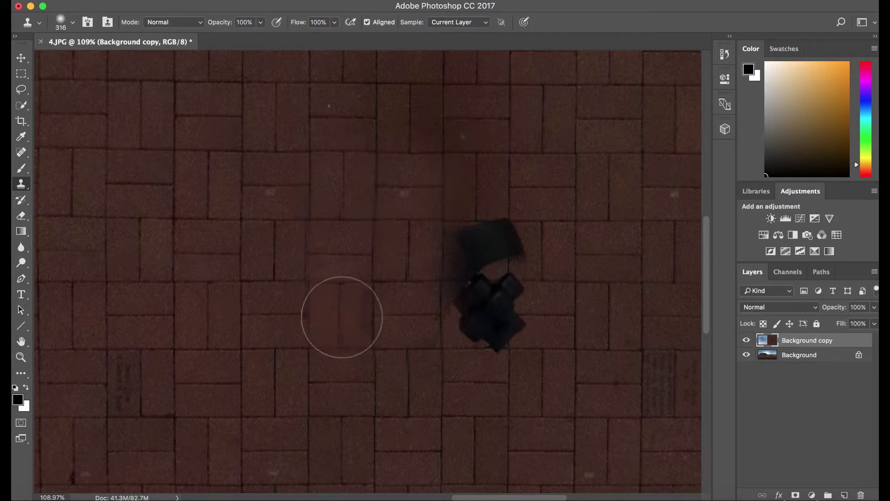
pyautogui.keyDown('alt'); pyautogui.click(472, 187); pyautogui.keyUp('alt')
pyautogui.click(472, 315)
pyautogui.click(471, 314)
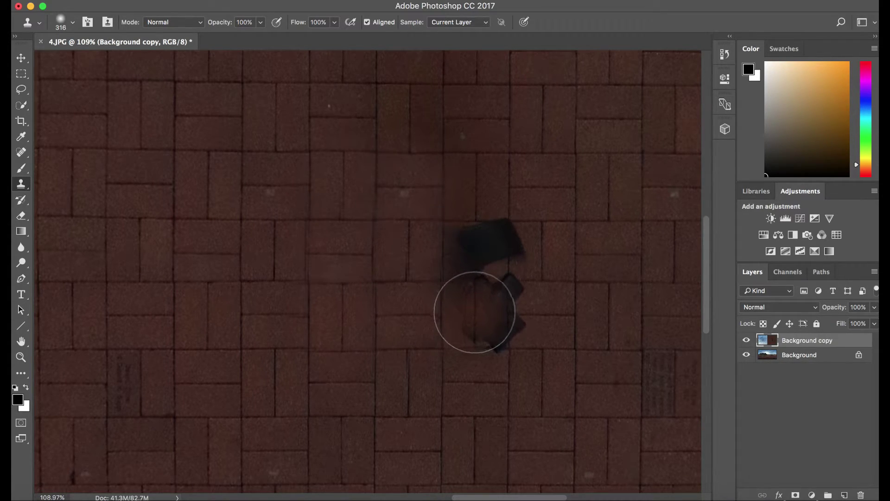
pyautogui.keyDown('alt'); pyautogui.click(343, 378); pyautogui.keyUp('alt')
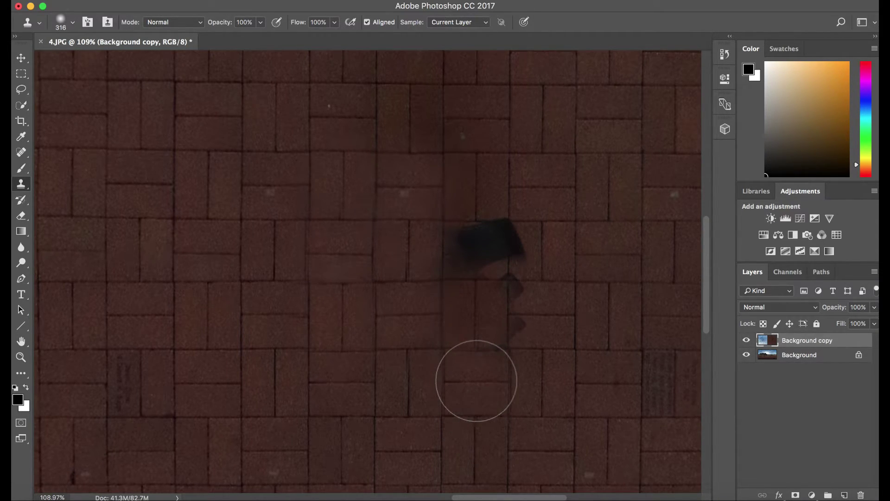
pyautogui.keyDown('alt'); pyautogui.click(271, 314); pyautogui.keyUp('alt')
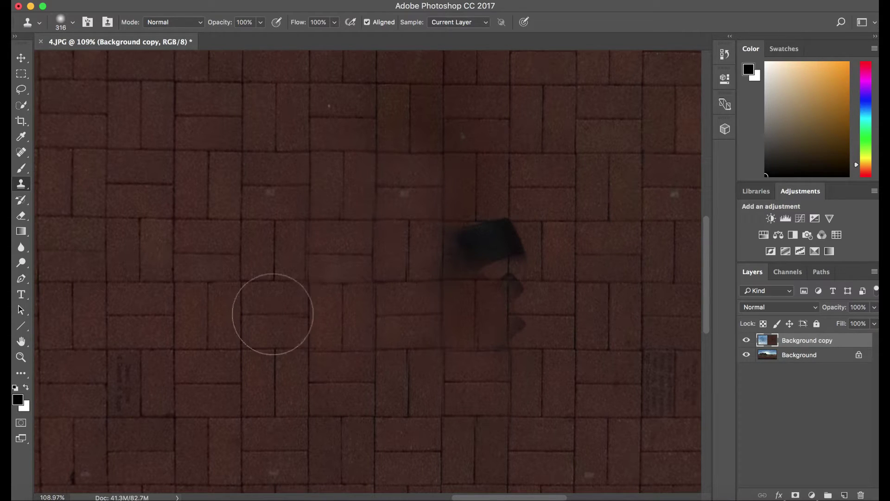
pyautogui.moveTo(536, 312); pyautogui.dragTo(539, 313)
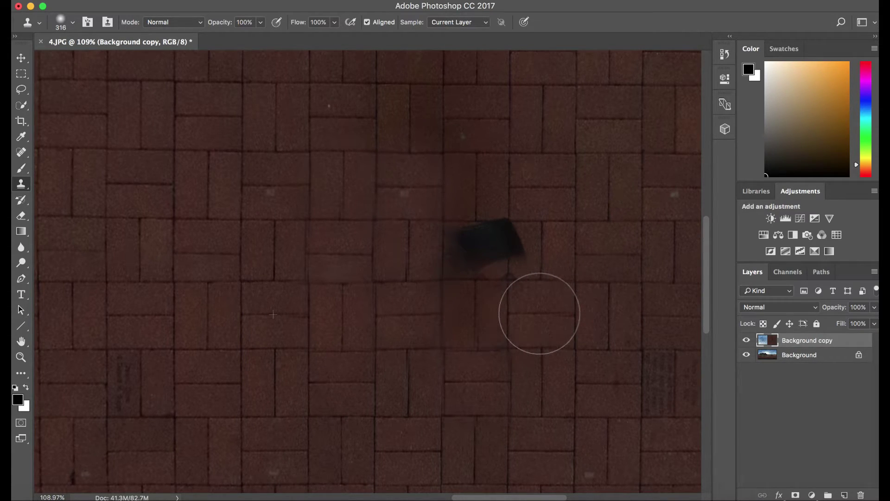
pyautogui.moveTo(461, 254); pyautogui.dragTo(467, 252)
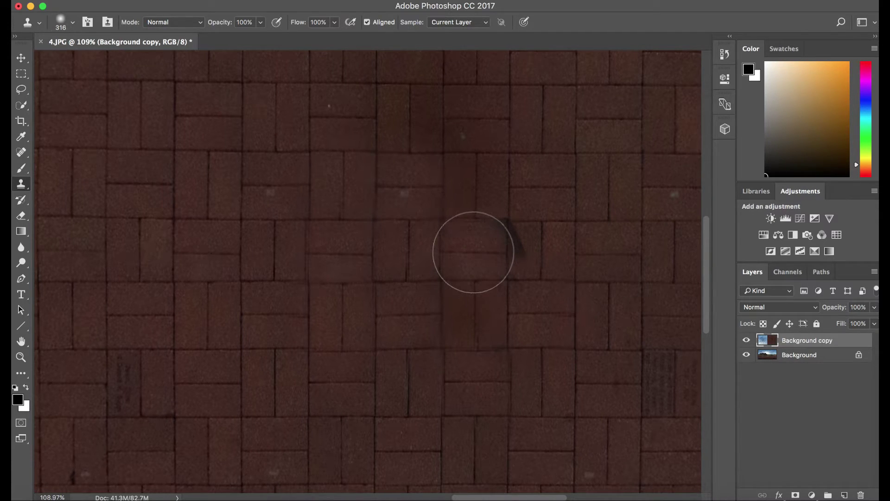
pyautogui.keyDown('alt'); pyautogui.click(275, 250); pyautogui.keyUp('alt')
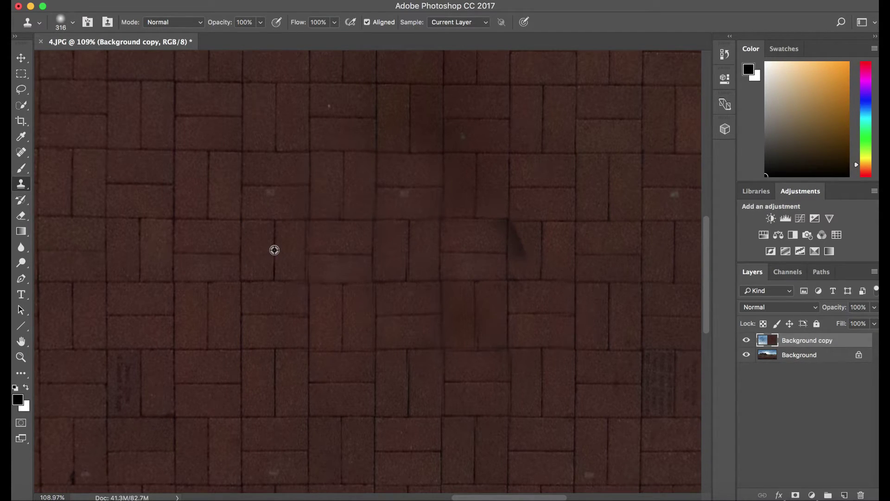
pyautogui.moveTo(492, 242); pyautogui.dragTo(507, 250)
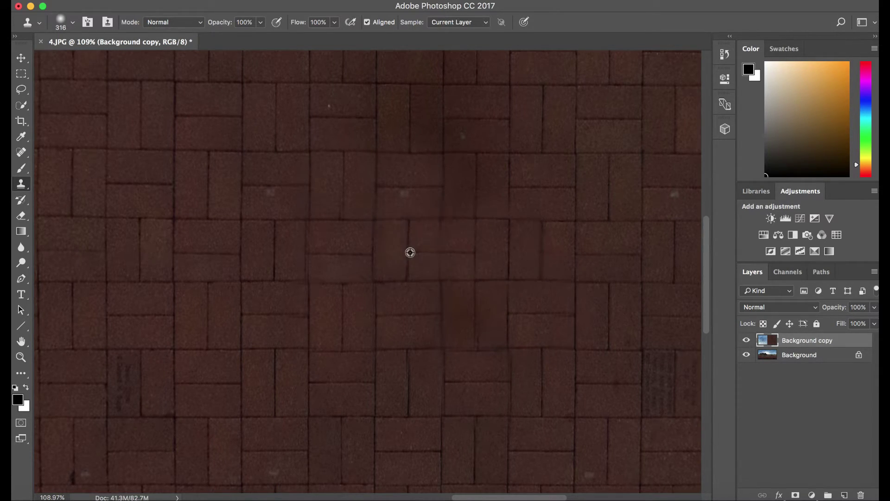
pyautogui.scroll(-5, 411, 250)
pyautogui.scroll(3, 457, 276)
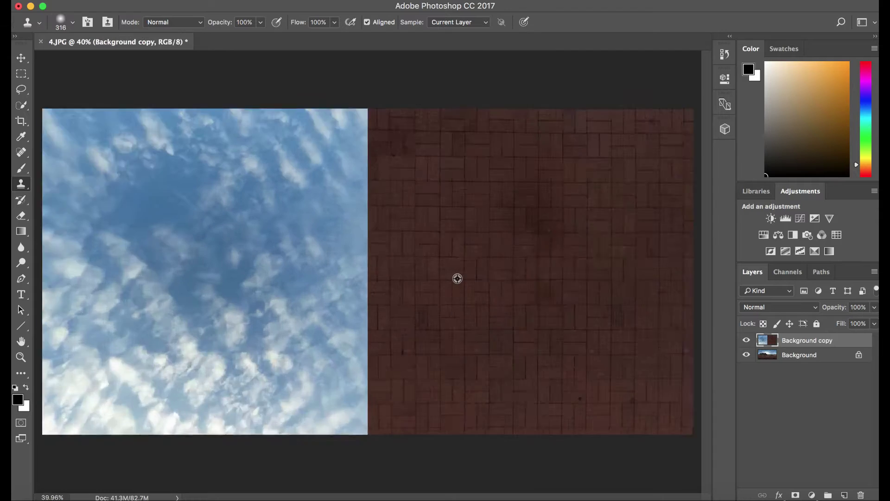
pyautogui.scroll(-3, 457, 278)
pyautogui.scroll(2, 457, 278)
pyautogui.scroll(2, 457, 278)
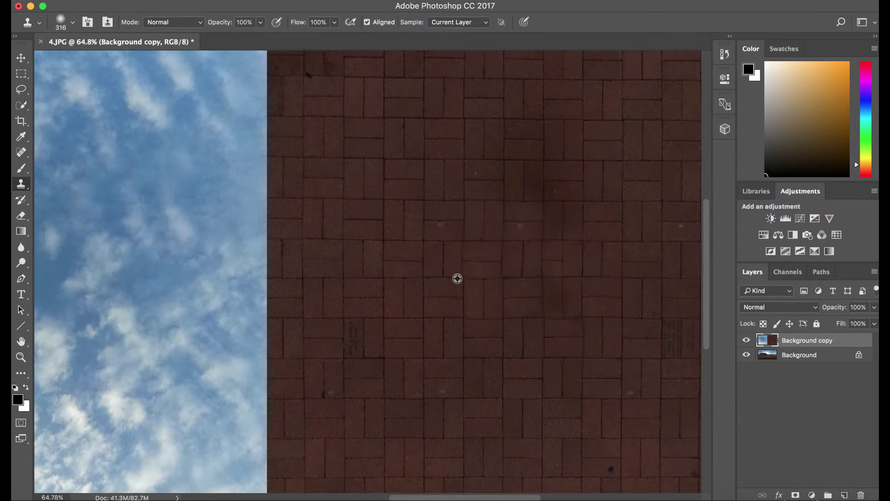
pyautogui.scroll(-2, 458, 278)
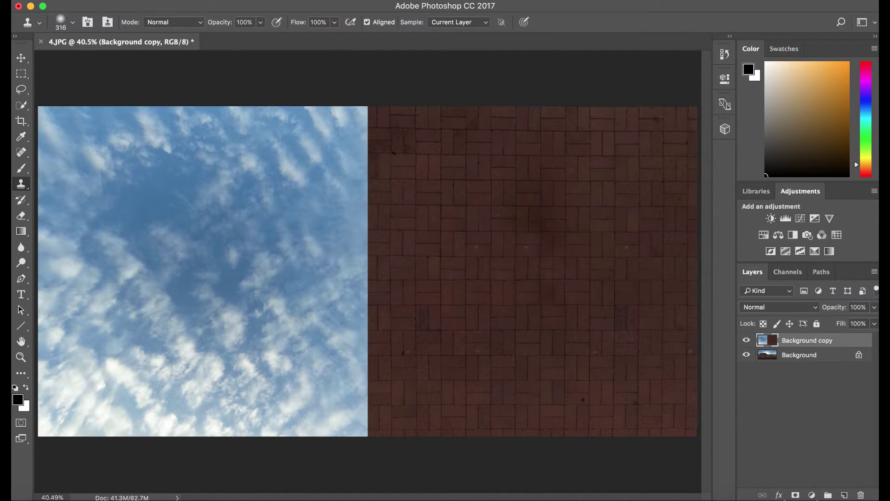
# Run Flexify 2 with zenith & nadir input and equirectangular output
pyautogui.click(320, 1)
pyautogui.moveTo(407, 262)
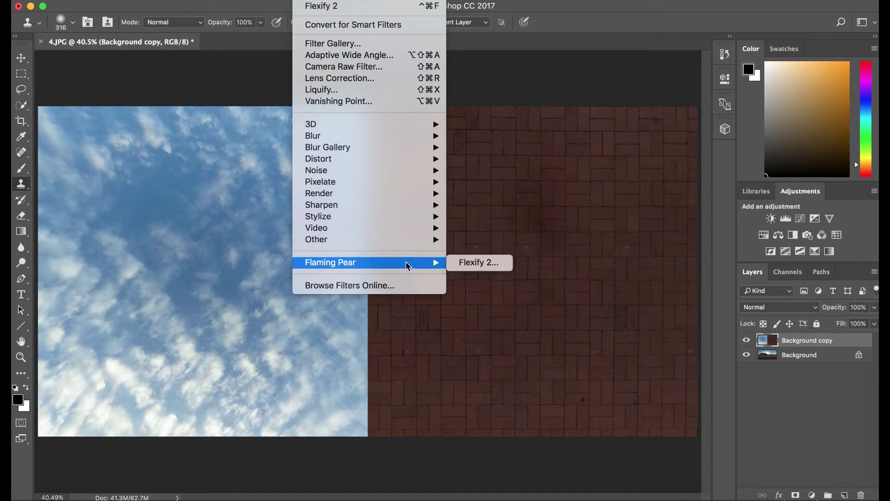
pyautogui.click(468, 263)
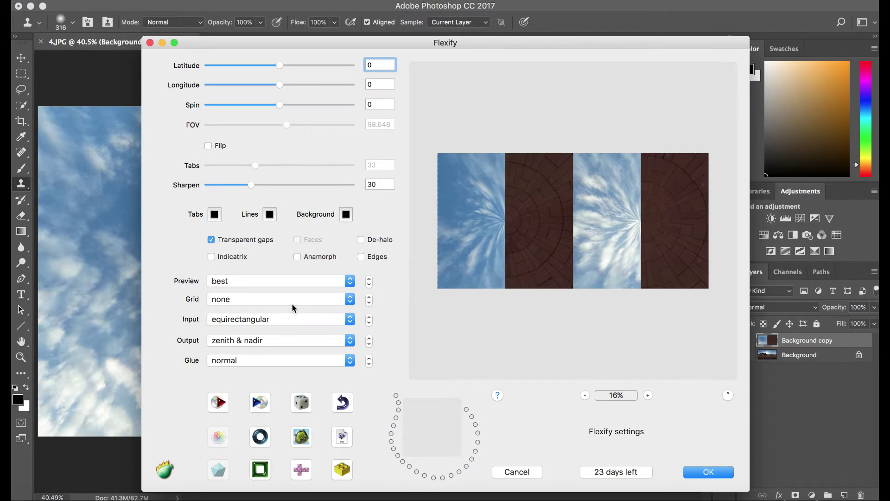
pyautogui.click(285, 318)
pyautogui.press('z')
pyautogui.press('Return')
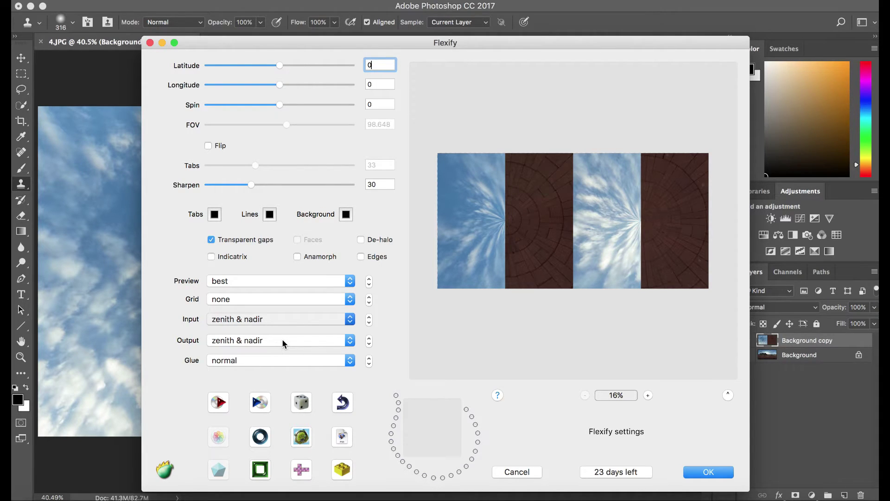
pyautogui.click(282, 339)
pyautogui.scroll(15, 282, 338)
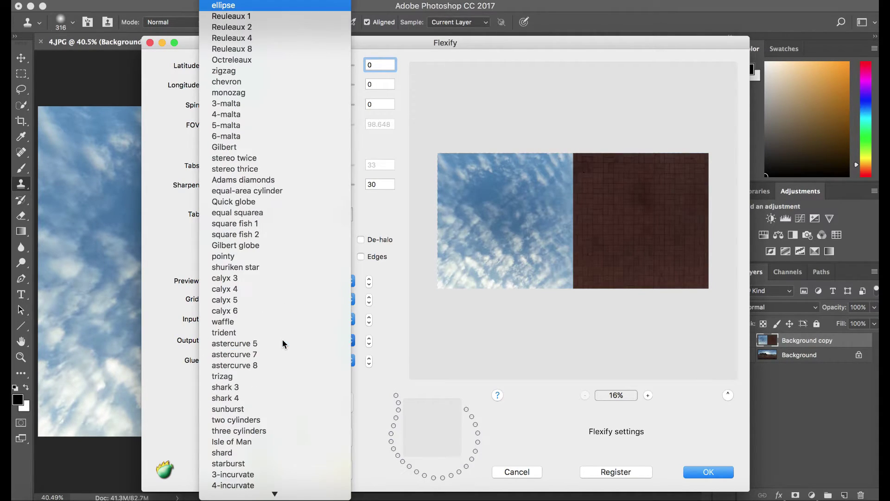
pyautogui.press('Return')
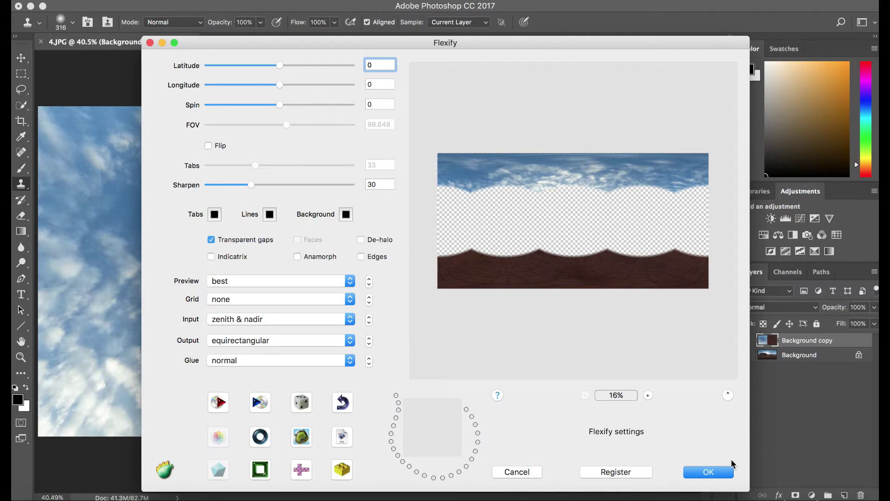
pyautogui.click(710, 471)
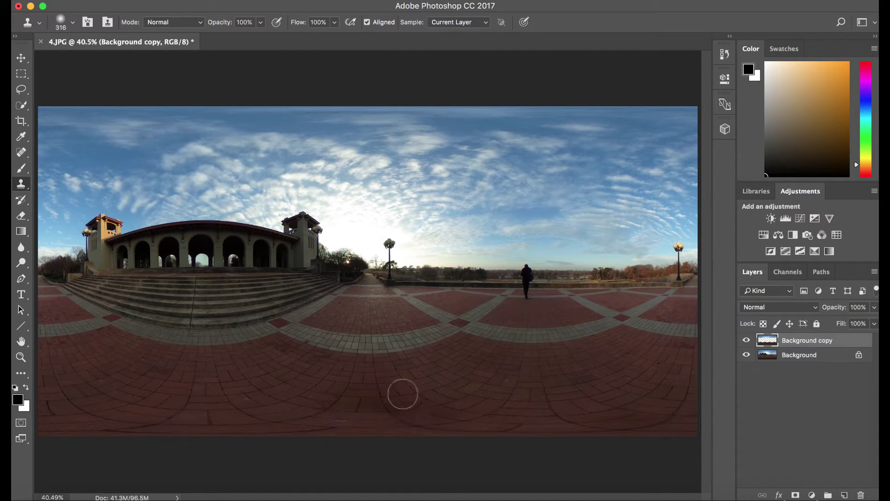
# Merge Background copy and Background into one Background layer and bring up Save As
pyautogui.keyDown('shift'); pyautogui.click(814, 356); pyautogui.keyUp('shift')
pyautogui.rightClick(810, 347)
pyautogui.click(746, 335)
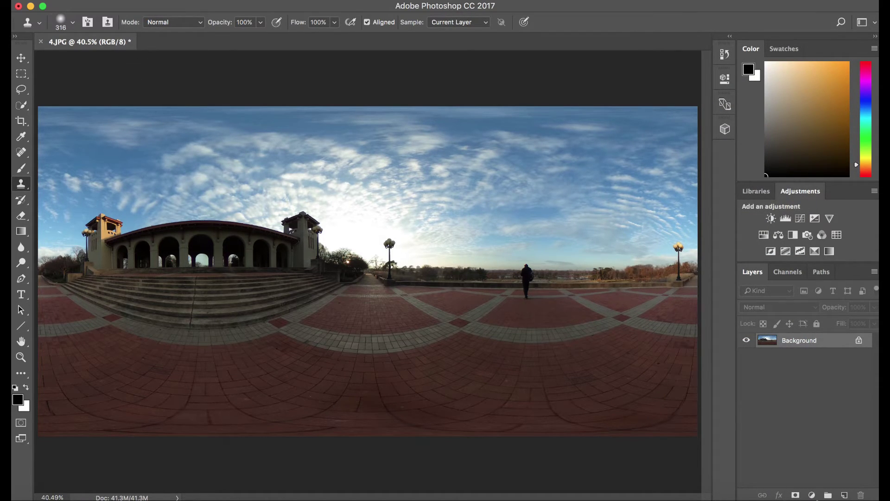
pyautogui.click(120, 1)
pyautogui.click(165, 119)
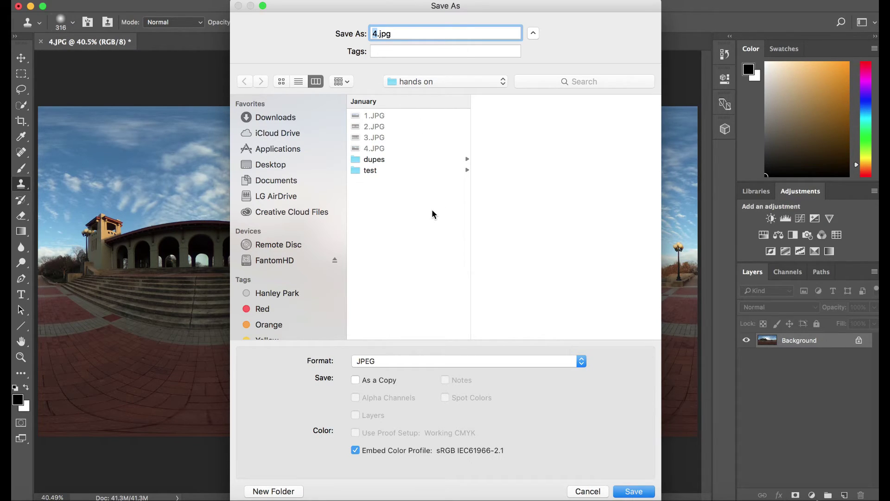
# Create a new Theta_S folder in FantomHD > 360HIPPO > Photoshop
pyautogui.click(299, 181)
pyautogui.click(400, 116)
pyautogui.click(502, 117)
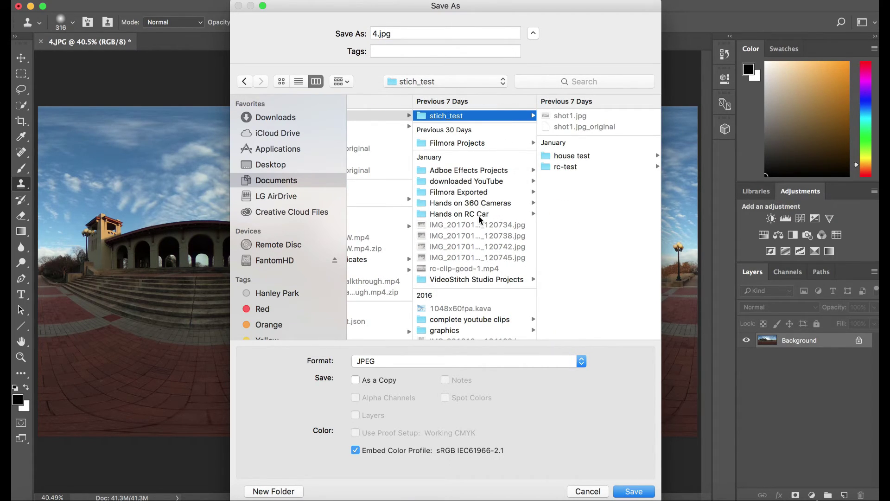
pyautogui.click(281, 263)
pyautogui.click(422, 118)
pyautogui.click(500, 116)
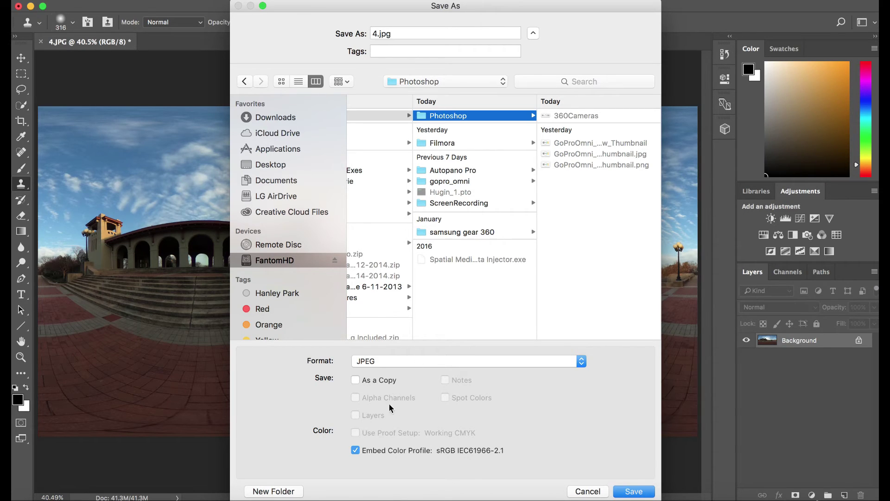
pyautogui.write('The')
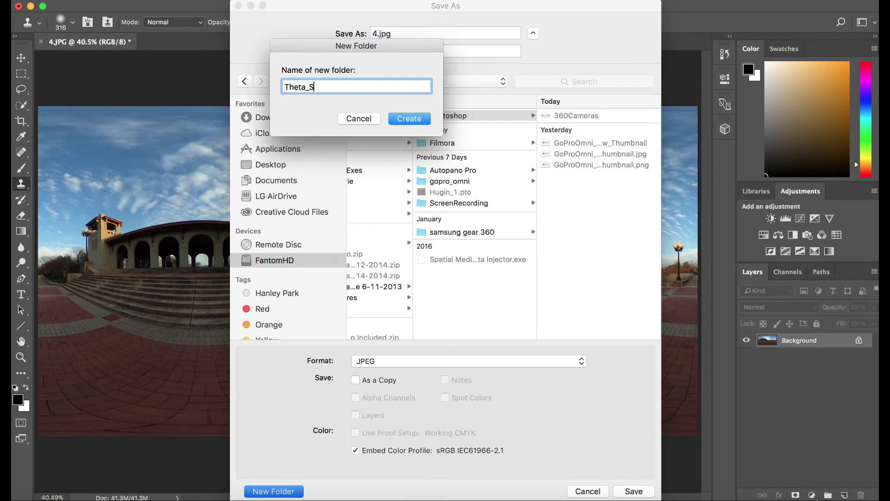
pyautogui.write('ta_S')
pyautogui.click(409, 119)
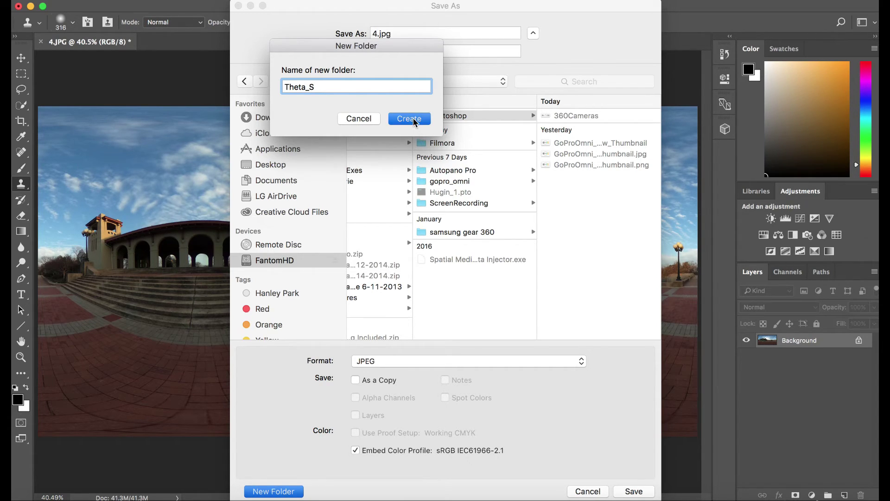
# Save the panorama there as 4_c.jpg at maximum JPEG quality
pyautogui.click(402, 35)
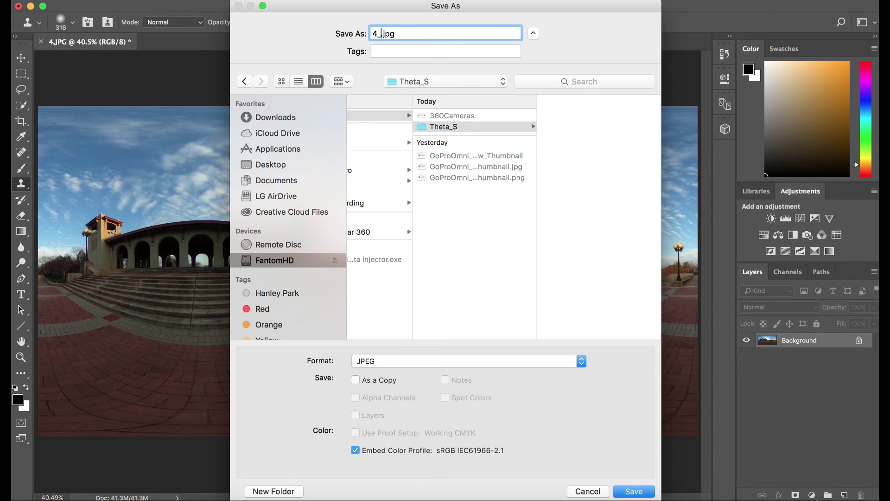
pyautogui.click(637, 493)
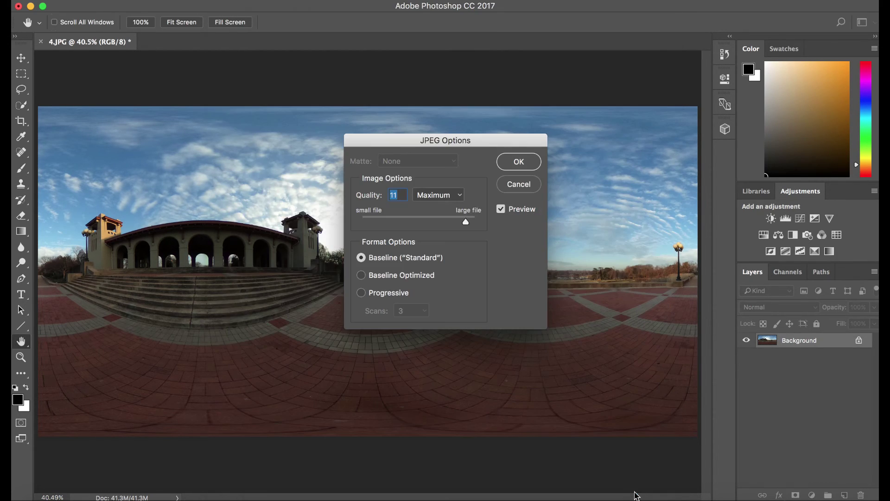
pyautogui.click(522, 163)
pyautogui.press('s')
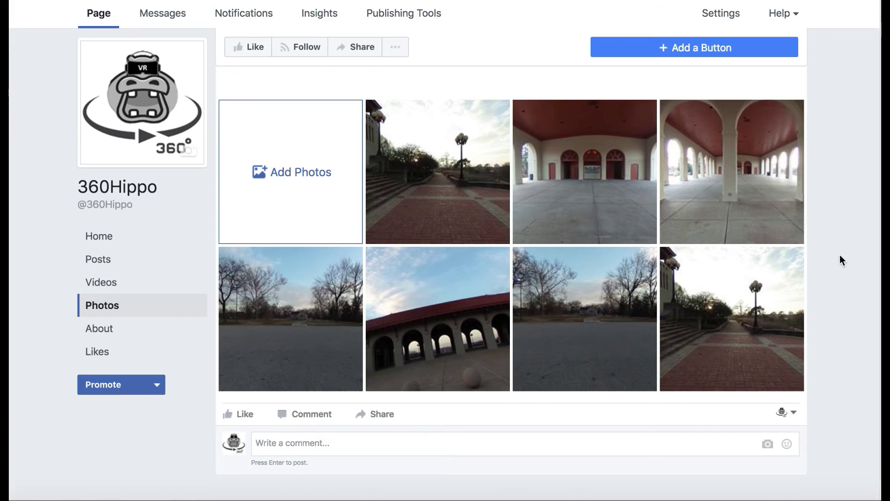
pyautogui.scroll(-1, 838, 251)
pyautogui.scroll(2, 839, 251)
pyautogui.scroll(-2, 839, 251)
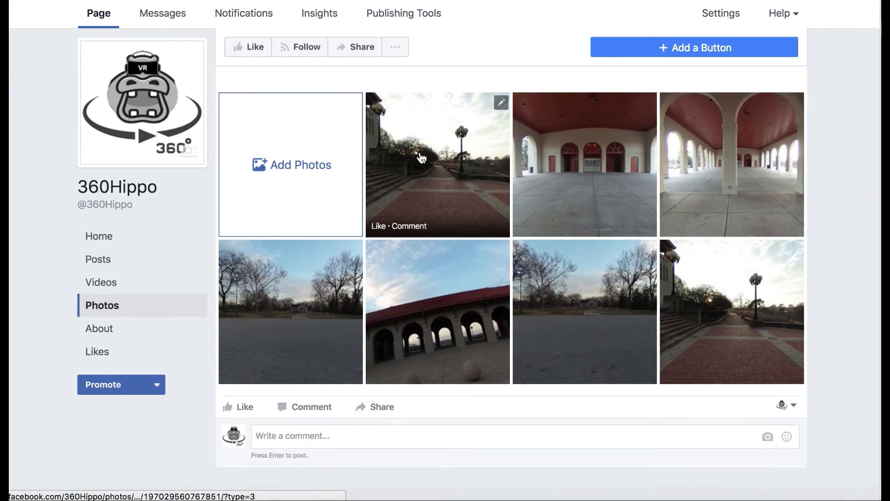
pyautogui.click(435, 163)
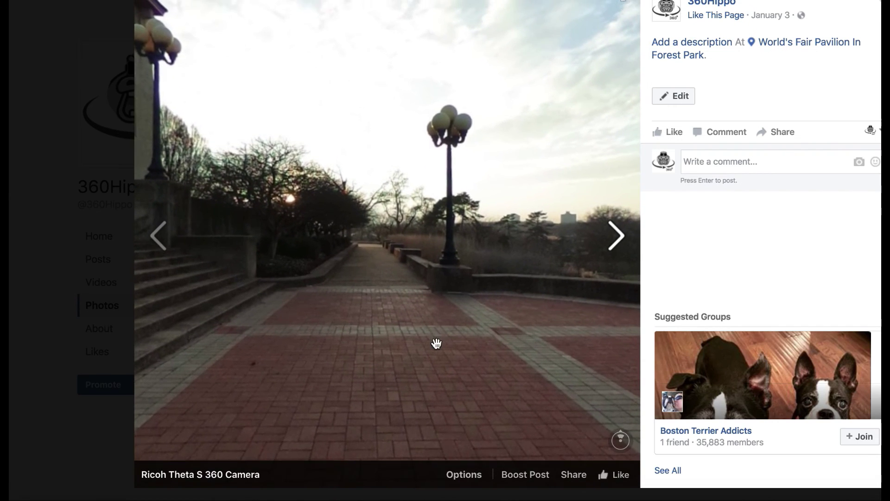
pyautogui.moveTo(437, 343); pyautogui.dragTo(453, 165)
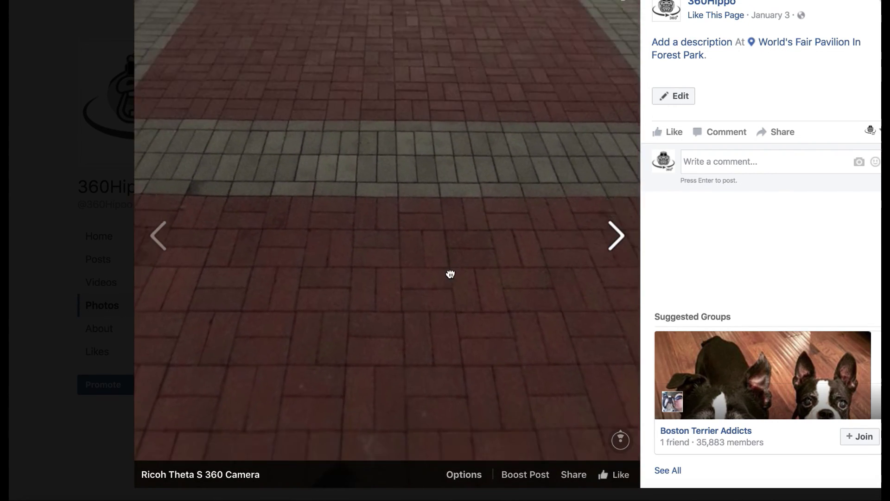
pyautogui.moveTo(451, 274); pyautogui.dragTo(405, 179)
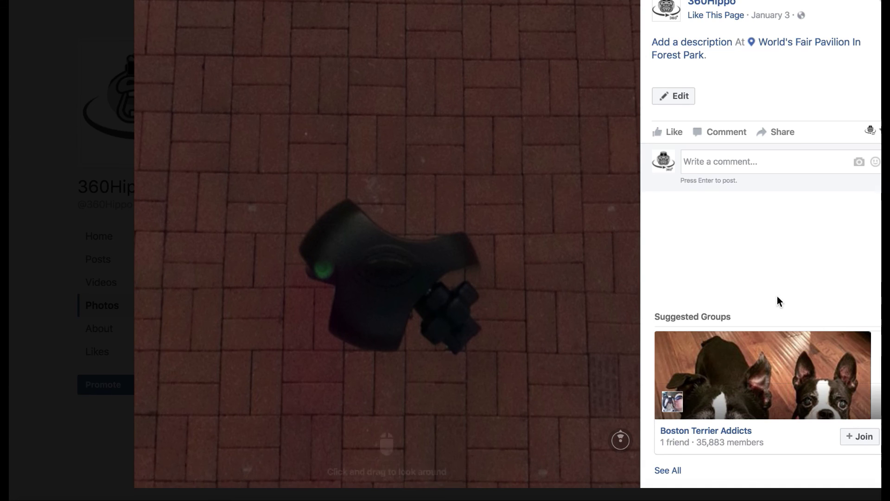
pyautogui.press('Escape')
pyautogui.click(712, 300)
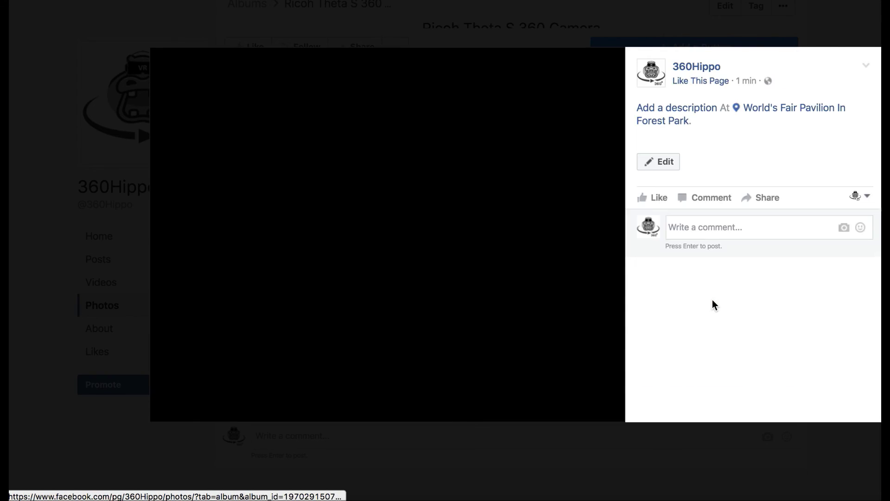
pyautogui.moveTo(430, 331); pyautogui.dragTo(449, 119)
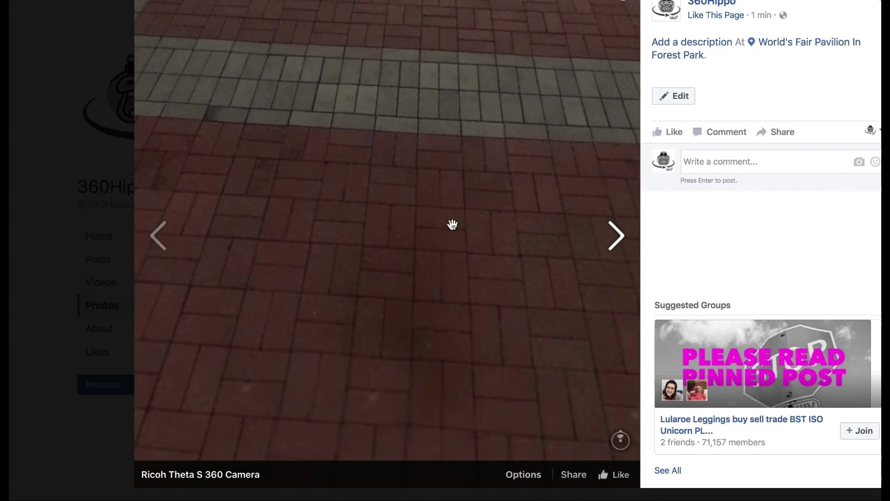
pyautogui.moveTo(453, 225); pyautogui.dragTo(443, 125)
pyautogui.moveTo(458, 319); pyautogui.dragTo(350, 194)
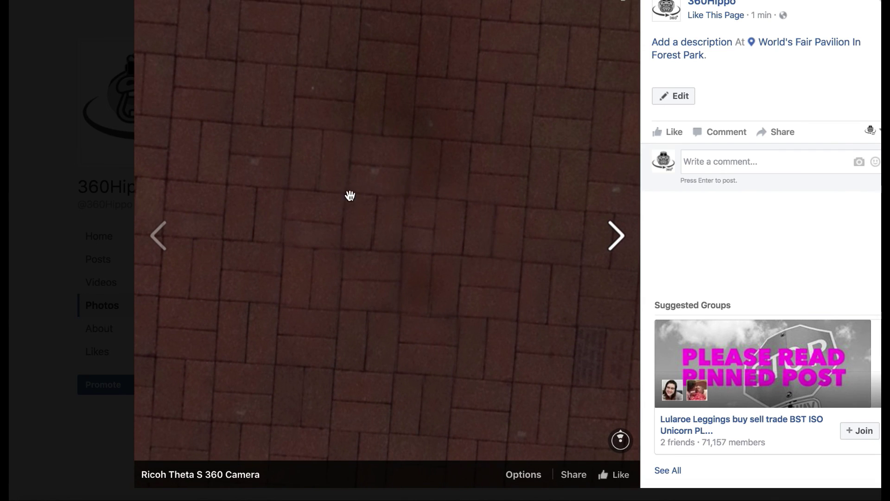